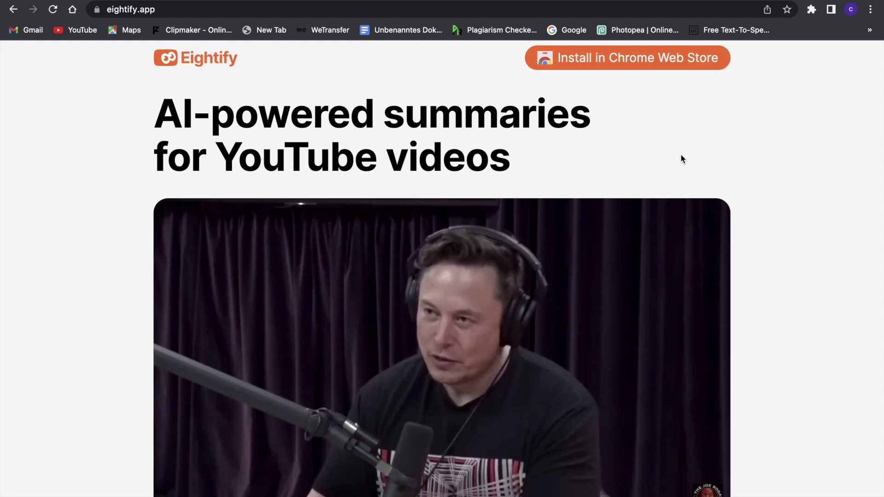
- Scroll through the YouTube video page, then set the Eightify summary language to German
scroll(681, 156, "down", 3)
scroll(683, 159, "down", 8)
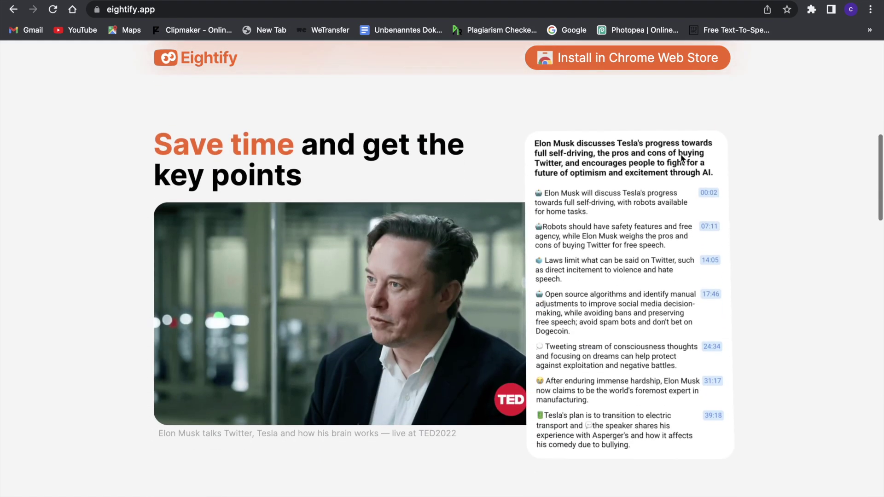
scroll(715, 267, "down", 2)
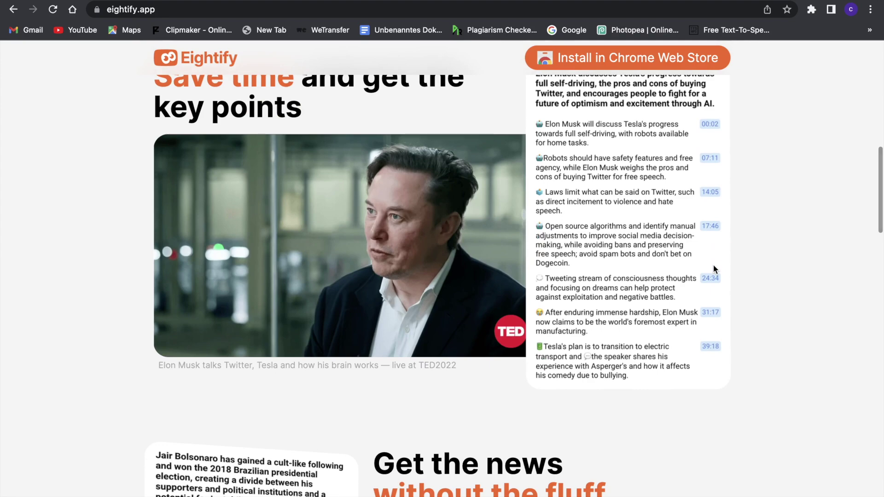
scroll(714, 267, "down", 7)
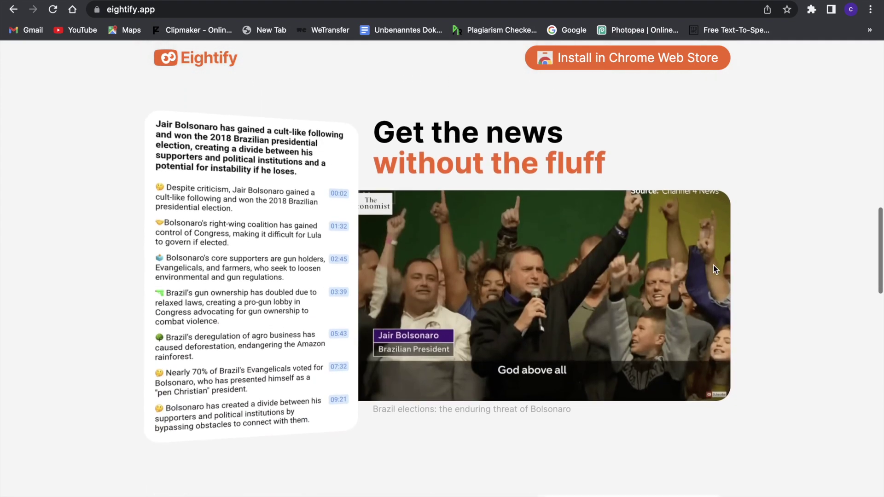
scroll(714, 270, "down", 2)
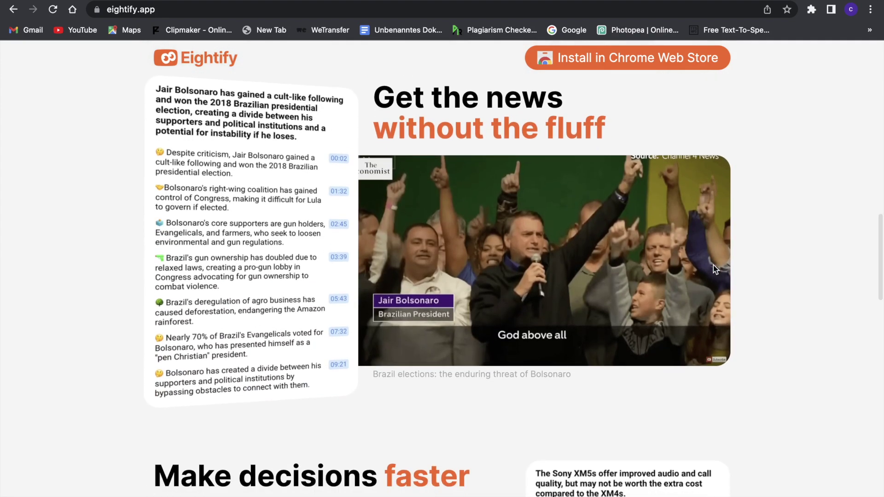
scroll(714, 265, "down", 5)
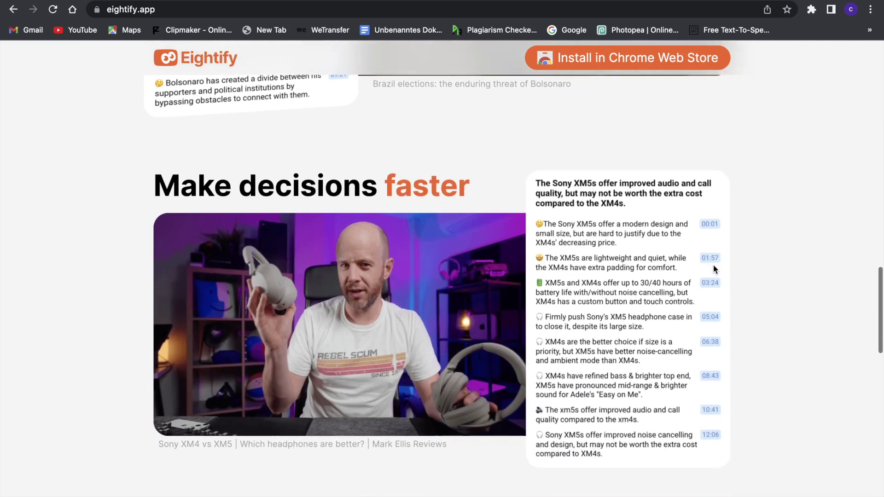
scroll(714, 269, "down", 6)
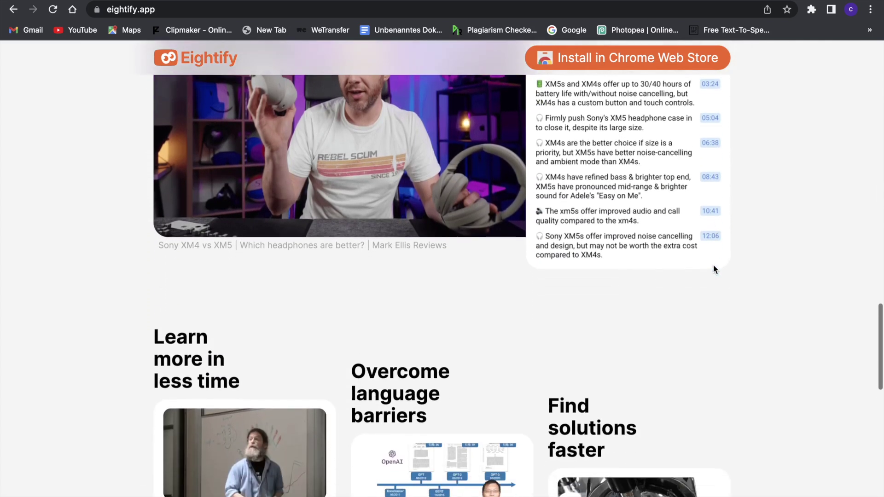
scroll(715, 269, "down", 10)
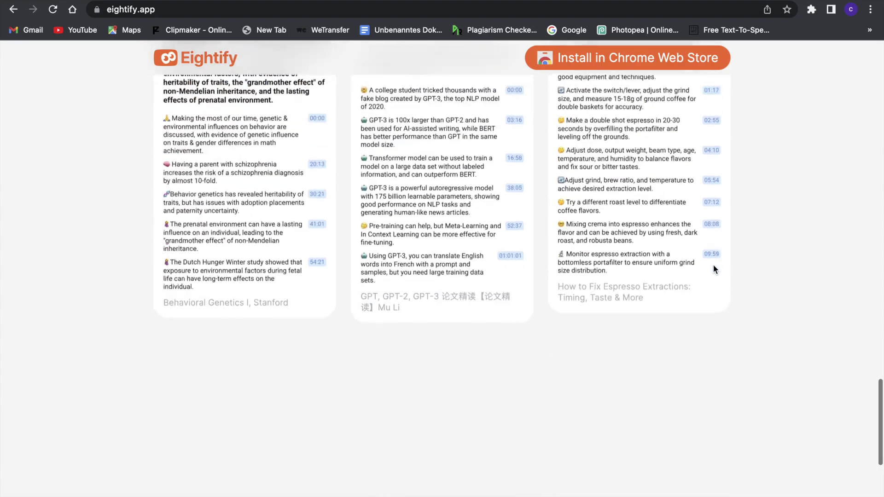
scroll(715, 270, "up", 20)
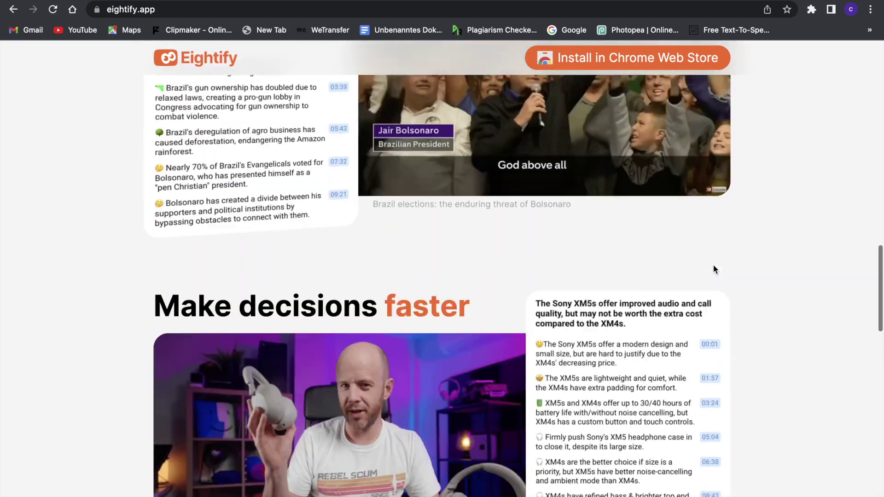
scroll(714, 264, "up", 10)
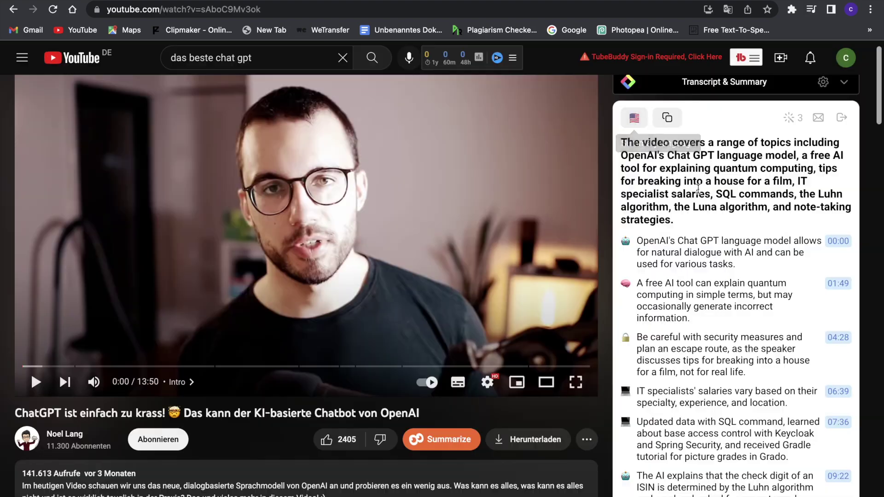
left_click(635, 117)
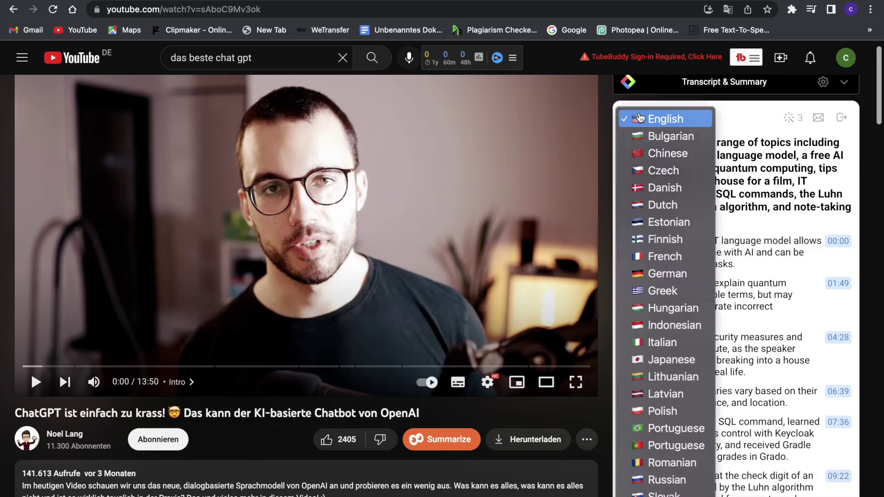
left_click(680, 275)
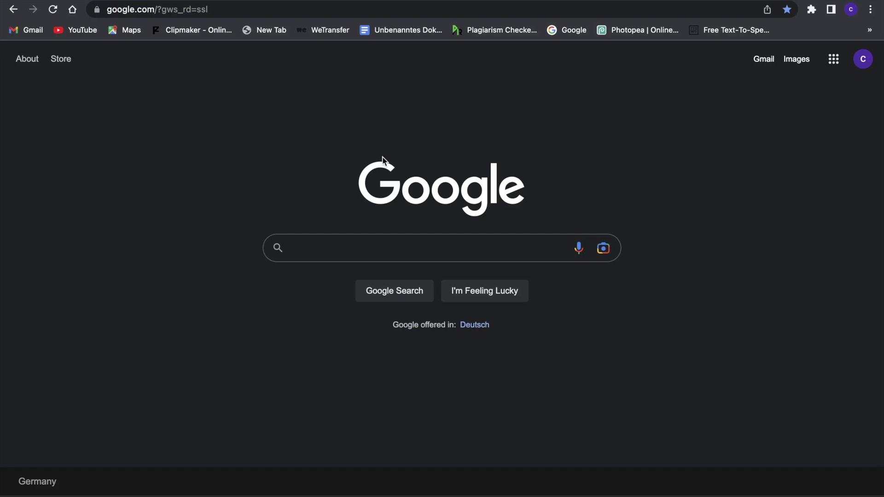
- Search Google for 'eightify.app' and open the Eightify website from the results
type("eighth")
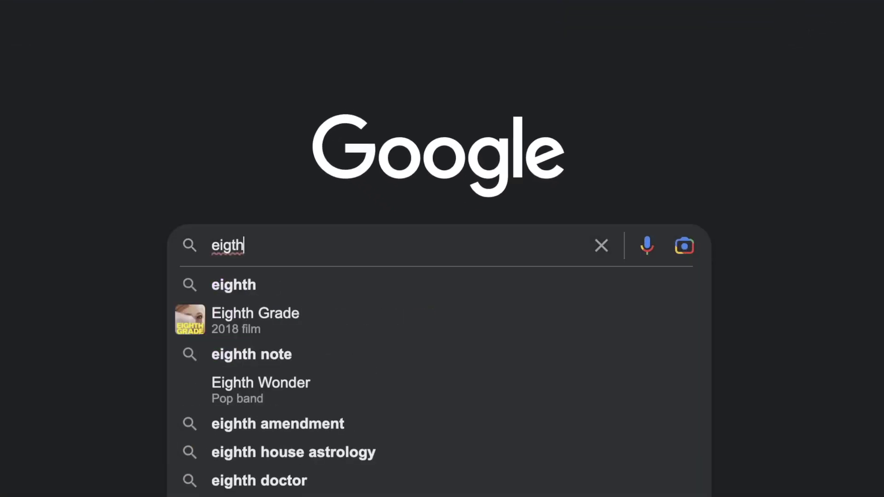
key("BackSpace")
type("ify ")
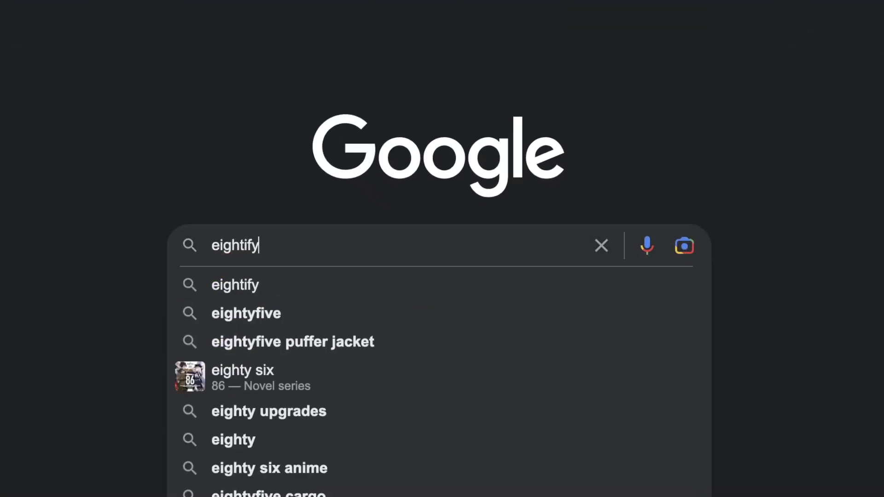
type(".app")
key("Return")
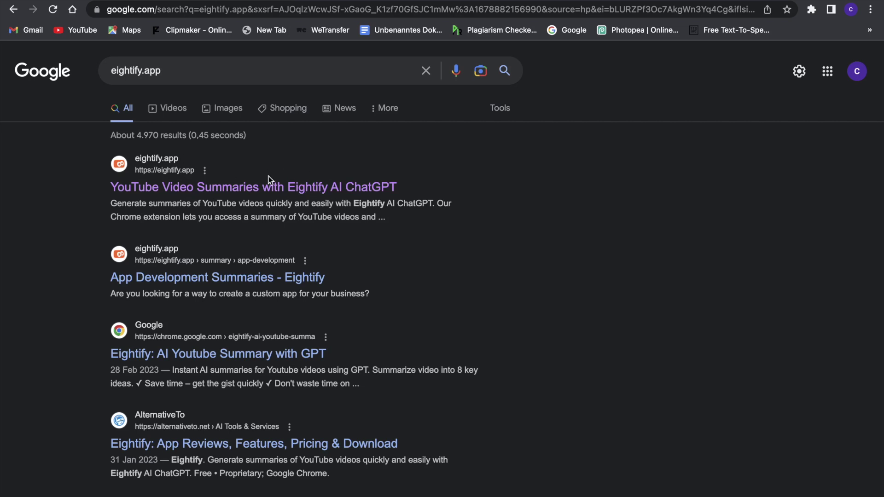
left_click(235, 188)
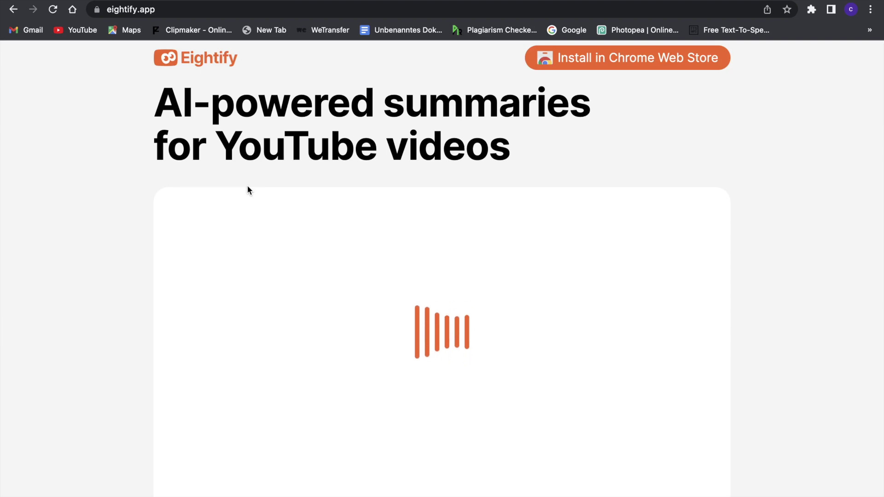
- Scroll down the Eightify landing page and back up to its headline
scroll(248, 187, "down", 7)
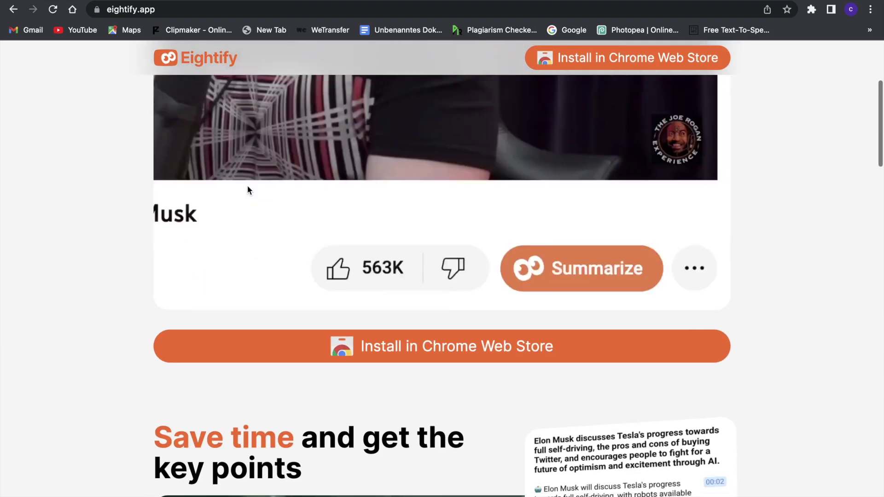
scroll(247, 185, "down", 15)
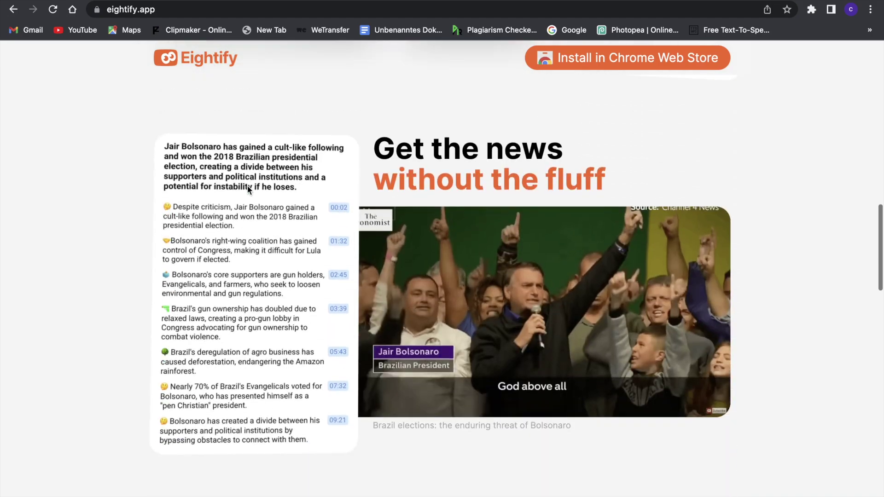
scroll(248, 186, "down", 10)
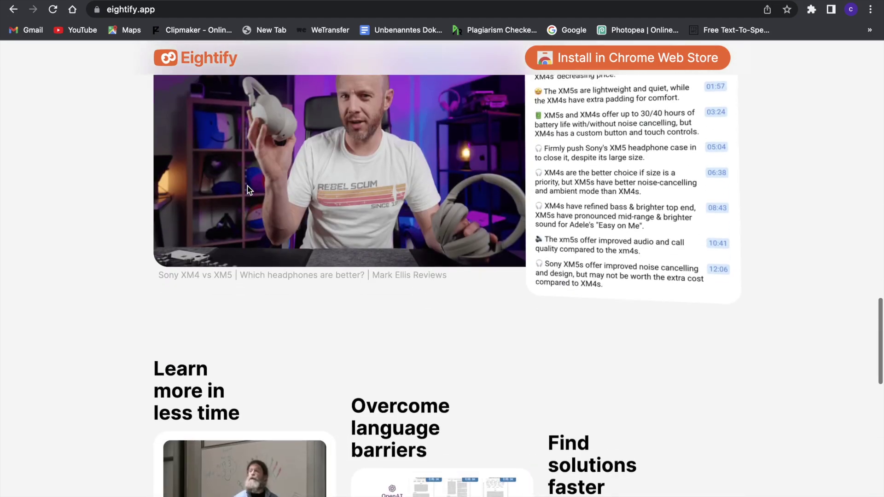
scroll(247, 188, "up", 20)
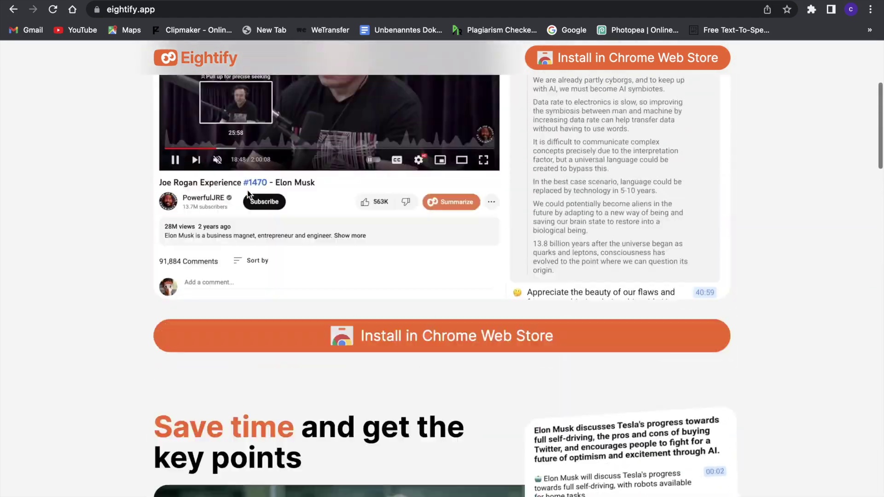
scroll(248, 190, "up", 5)
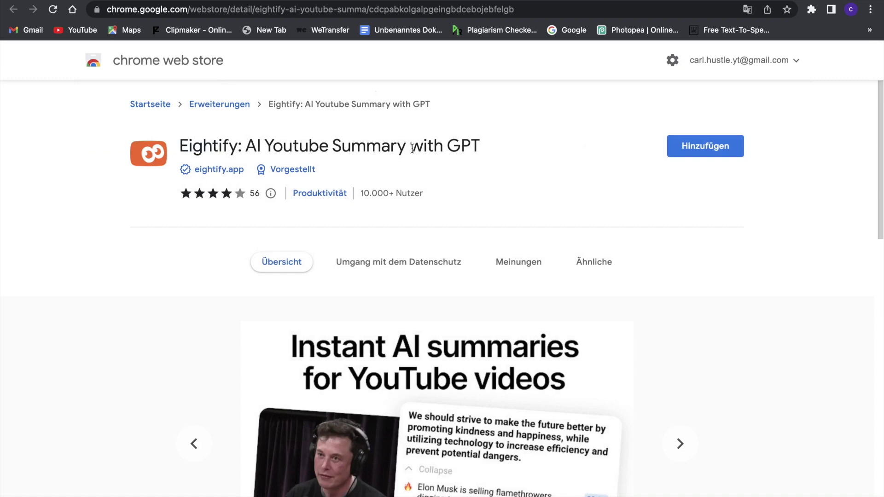
- Install Eightify: AI Youtube Summary with GPT from its Web Store page, confirming Add extension
scroll(412, 149, "down", 2)
scroll(412, 148, "down", 2)
scroll(412, 148, "up", 3)
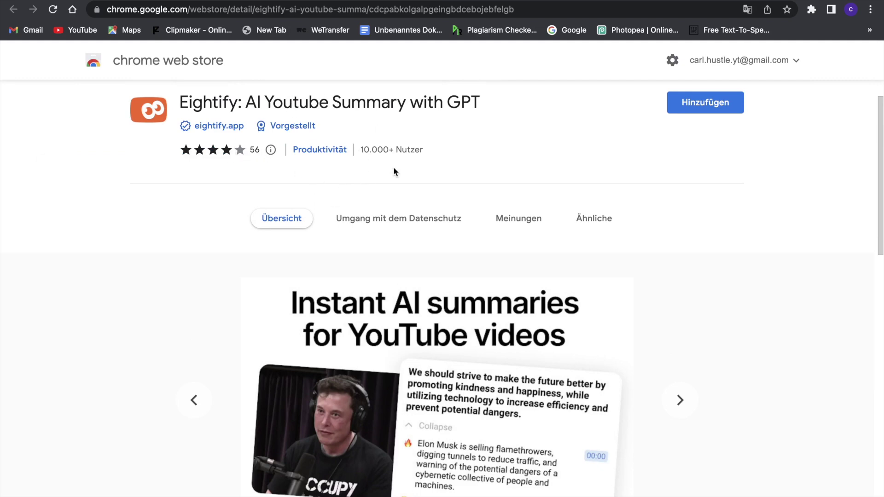
scroll(491, 159, "down", 2)
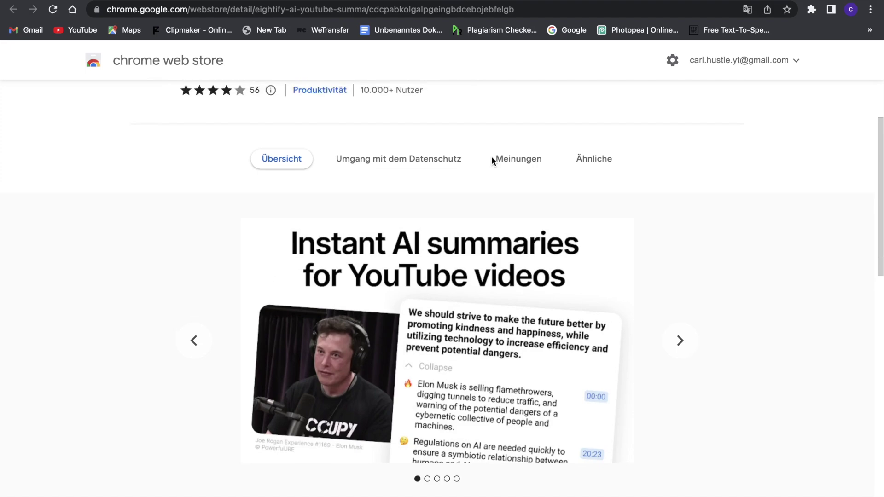
scroll(491, 158, "up", 3)
left_click(675, 145)
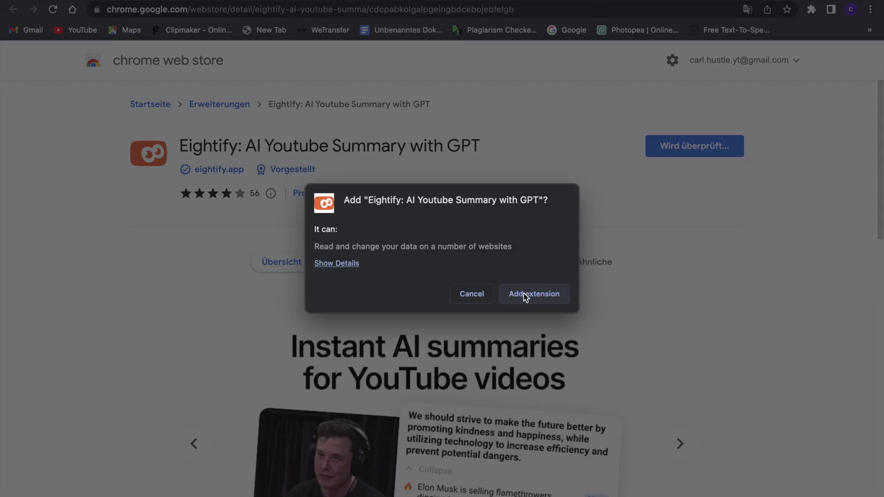
left_click(524, 294)
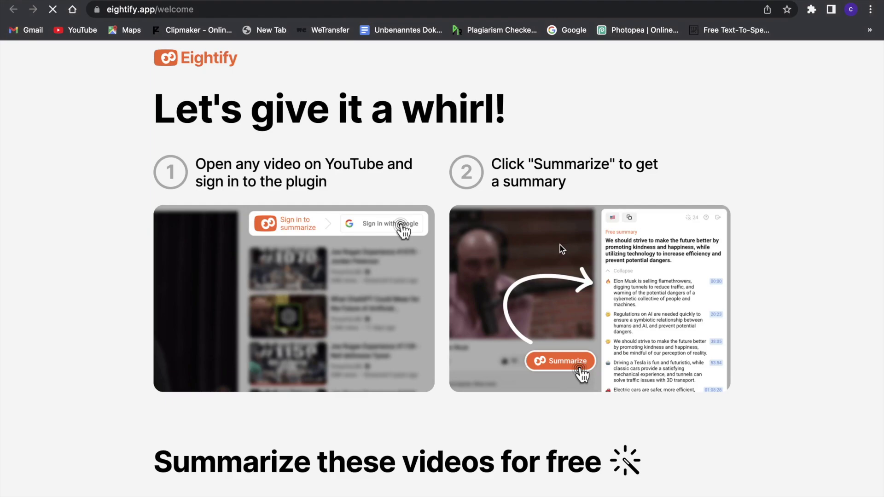
- Check that Eightify is listed among Chrome's installed extensions, then close the list
scroll(560, 245, "down", 10)
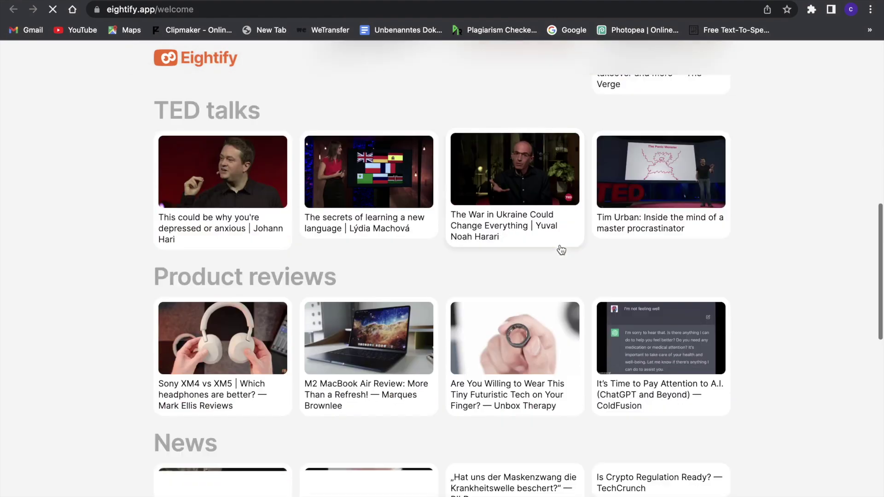
scroll(559, 244, "up", 15)
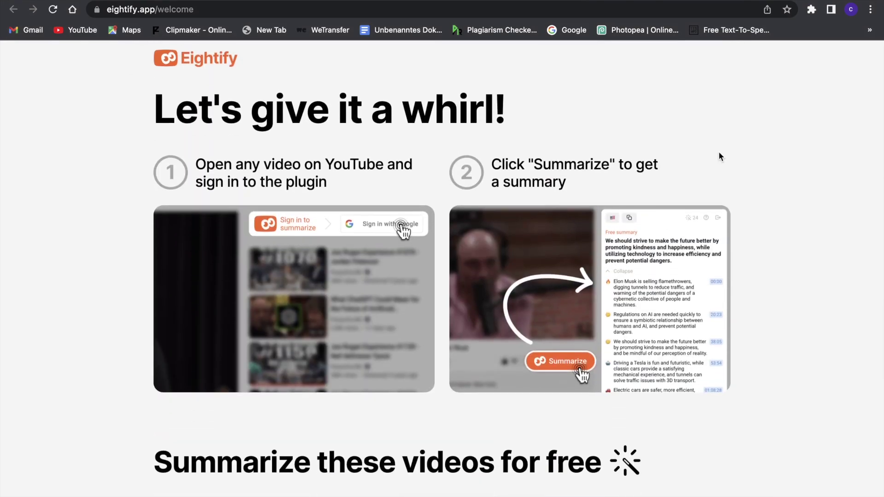
left_click(812, 9)
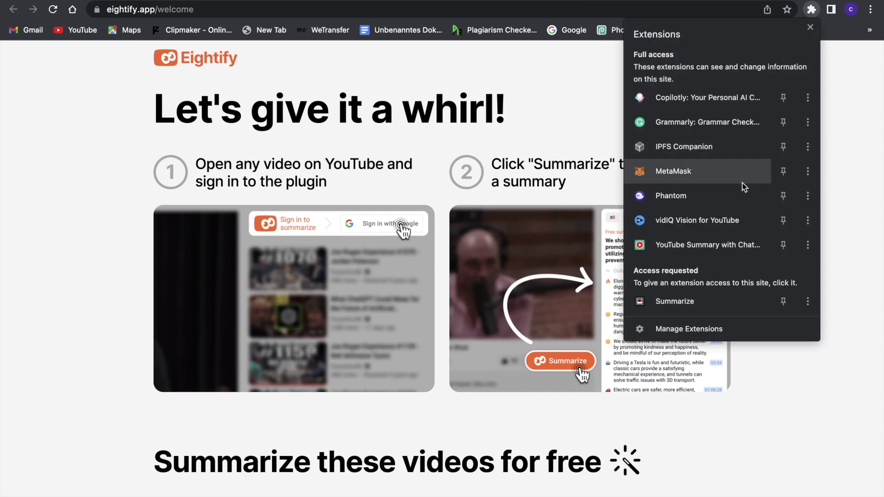
scroll(742, 184, "down", 5)
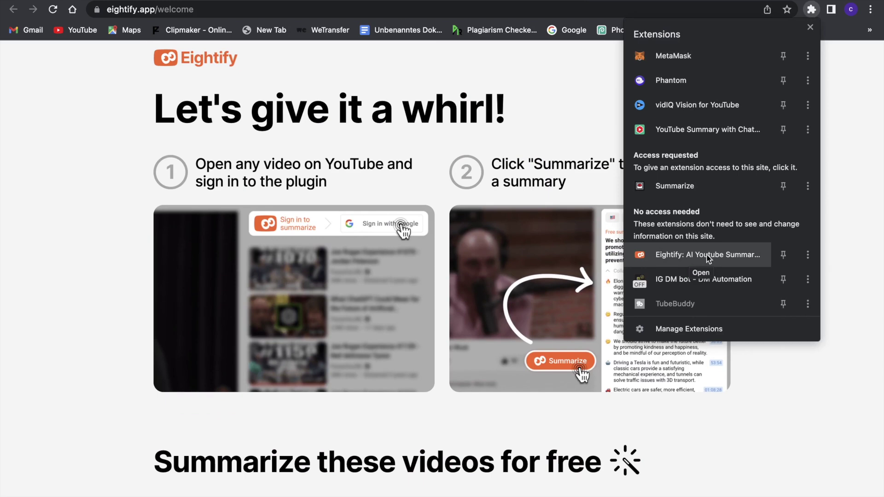
left_click(841, 222)
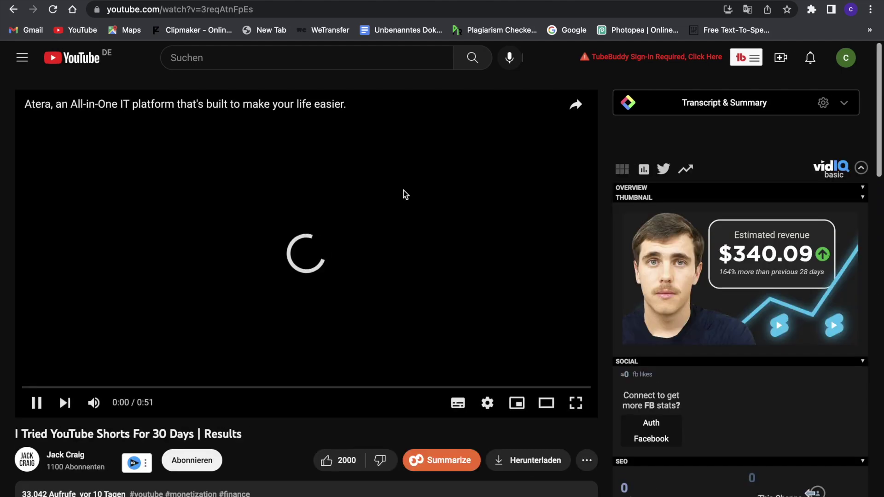
- Request an Eightify summary of the video, then briefly play and pause it
scroll(403, 190, "down", 1)
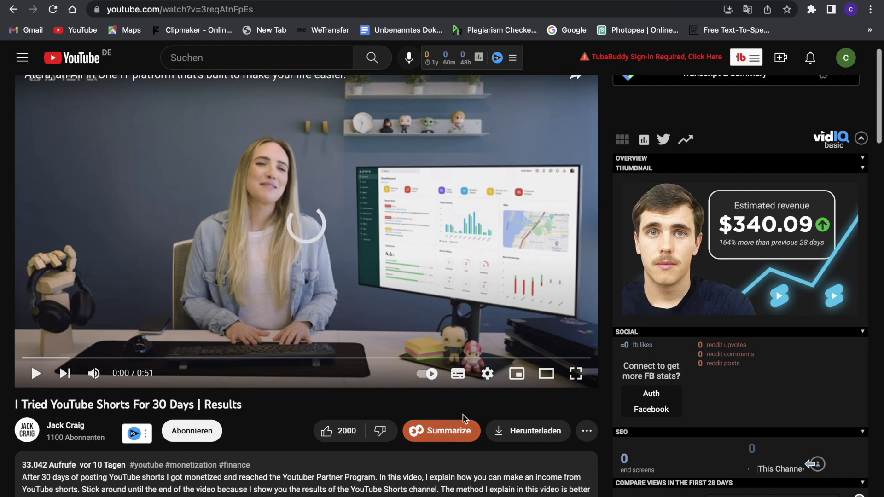
left_click(454, 427)
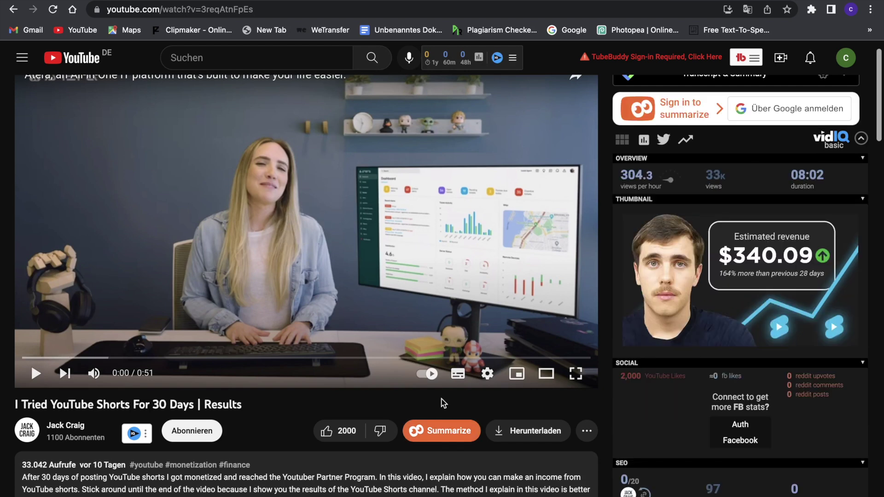
left_click(435, 278)
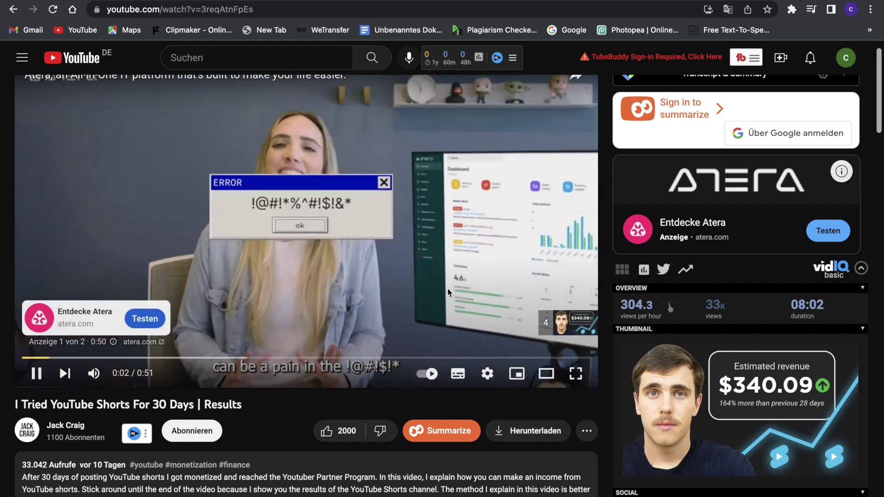
left_click(447, 287)
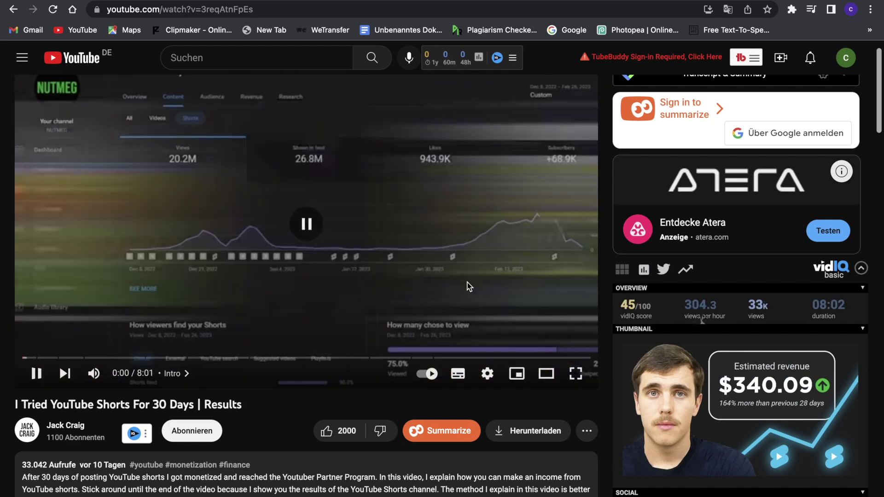
- Request the summary again and sign in to Eightify with the chosen Google account
scroll(468, 286, "down", 3)
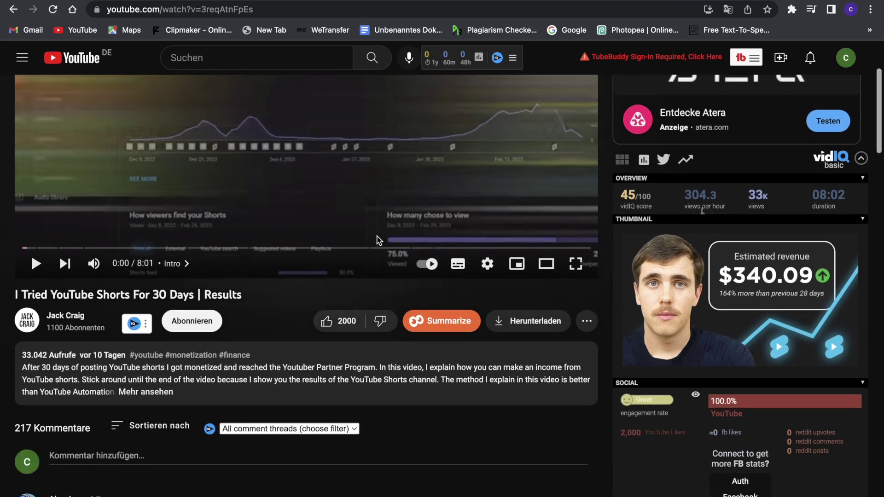
scroll(427, 217, "up", 2)
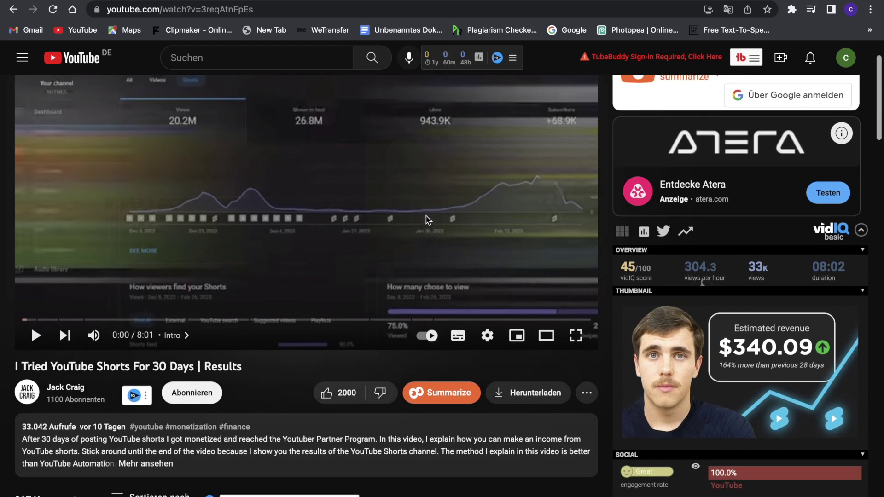
scroll(455, 281, "down", 1)
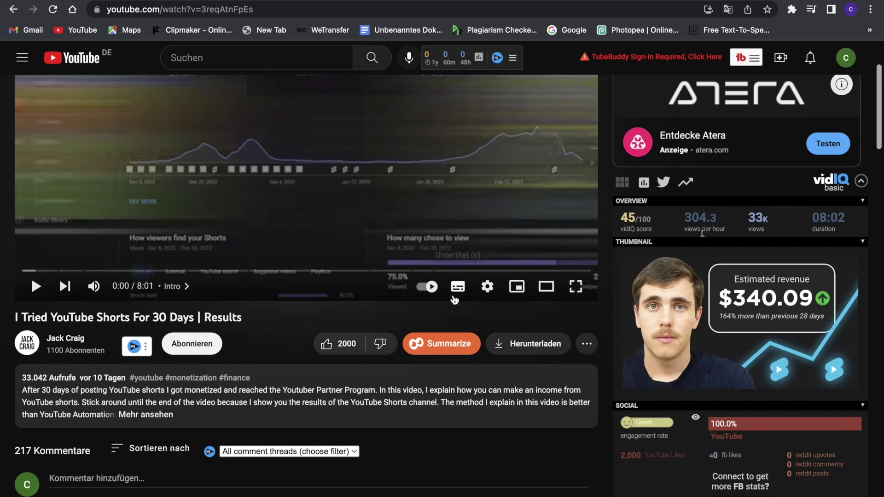
left_click(447, 343)
scroll(461, 301, "up", 2)
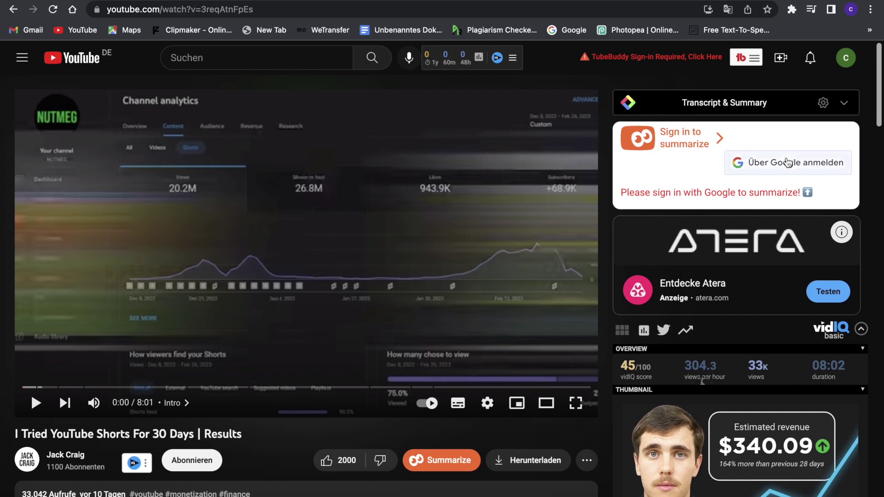
left_click(788, 162)
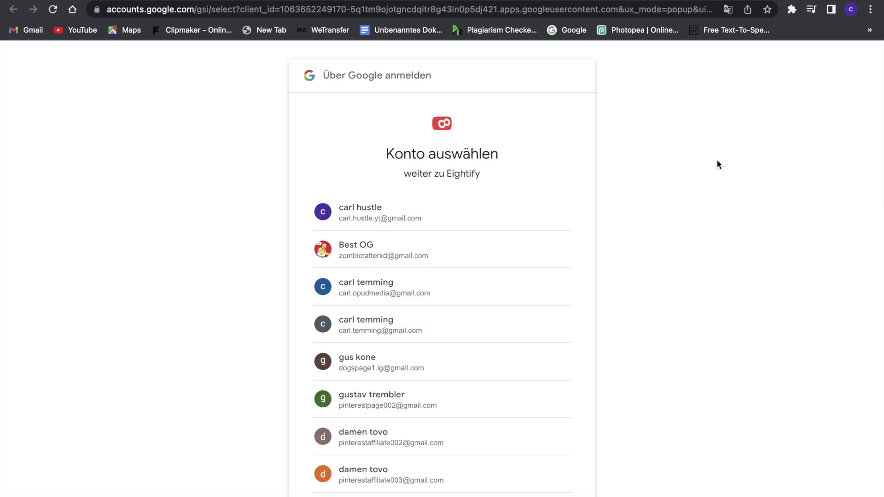
left_click(465, 243)
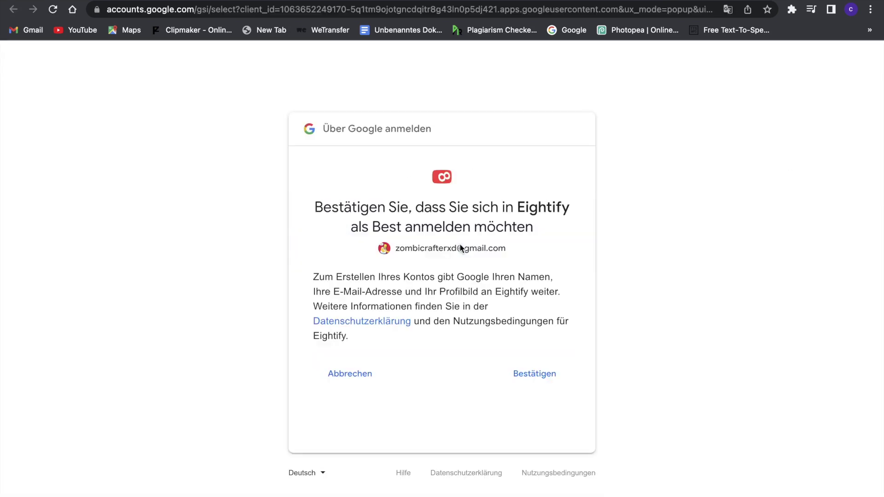
left_click(521, 385)
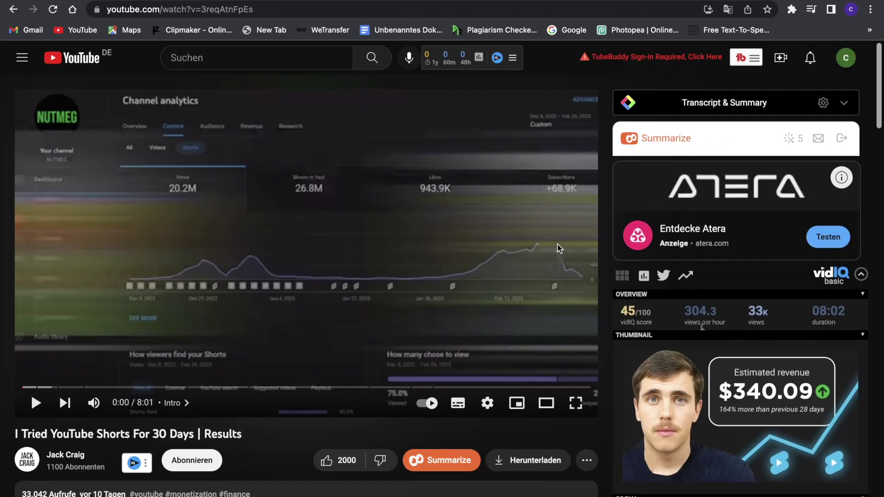
- Generate the video's English summary and review its key idea and timestamped points
scroll(559, 247, "down", 3)
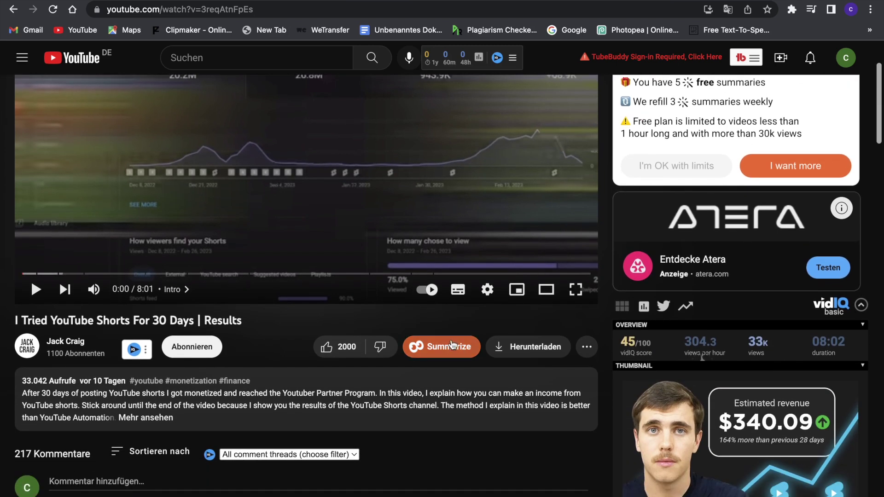
left_click(452, 346)
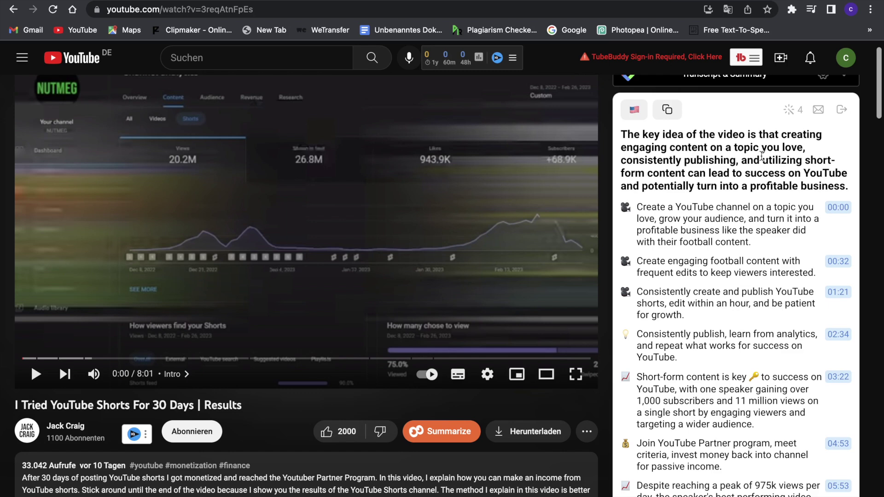
scroll(725, 173, "down", 2)
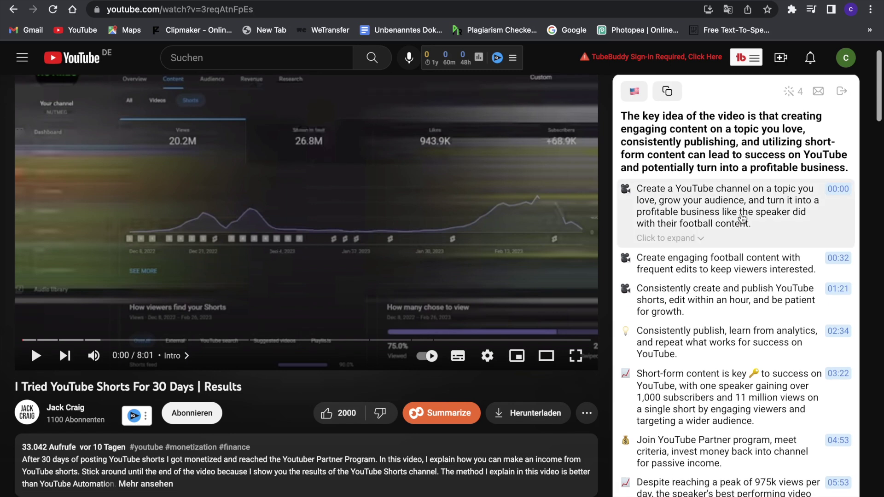
scroll(743, 219, "down", 5)
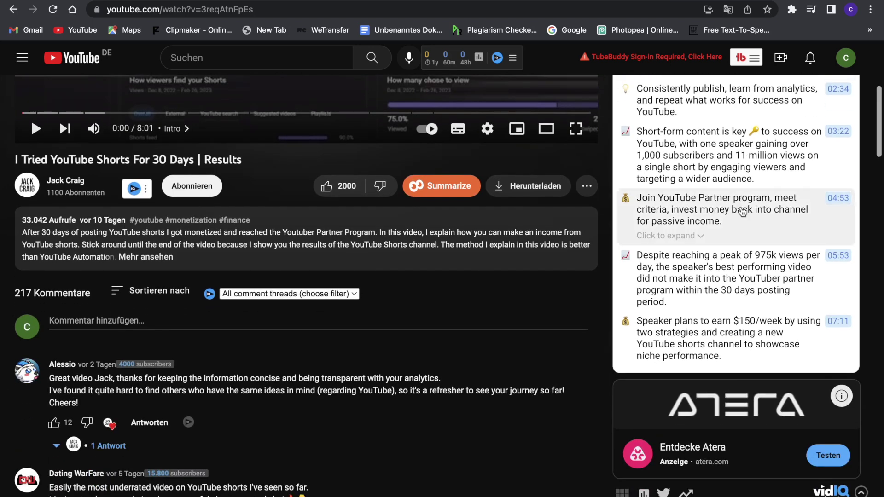
scroll(742, 231, "up", 3)
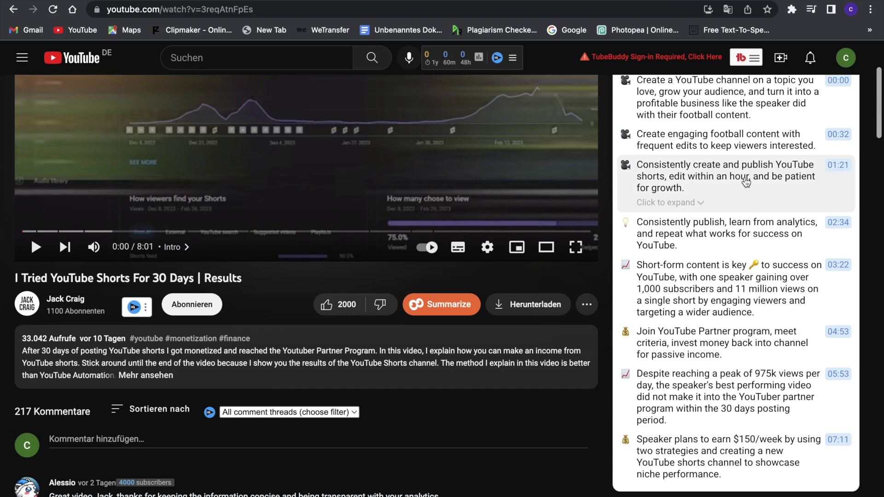
scroll(746, 182, "up", 4)
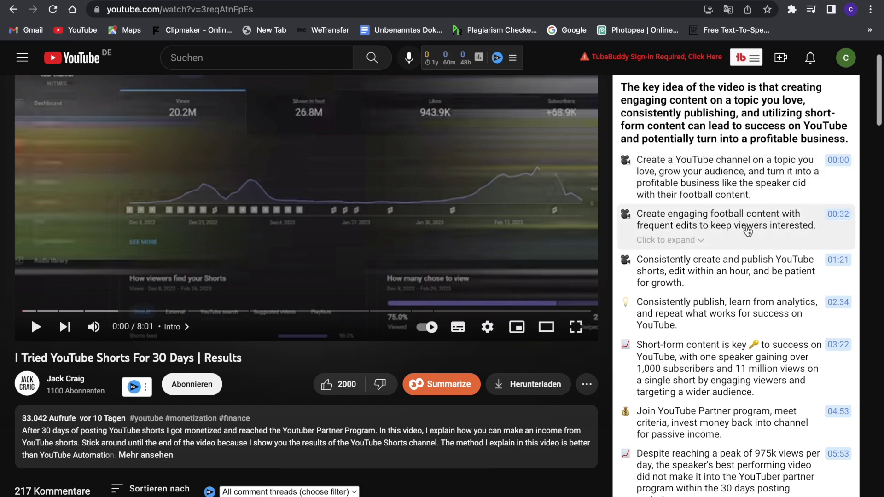
scroll(714, 304, "down", 1)
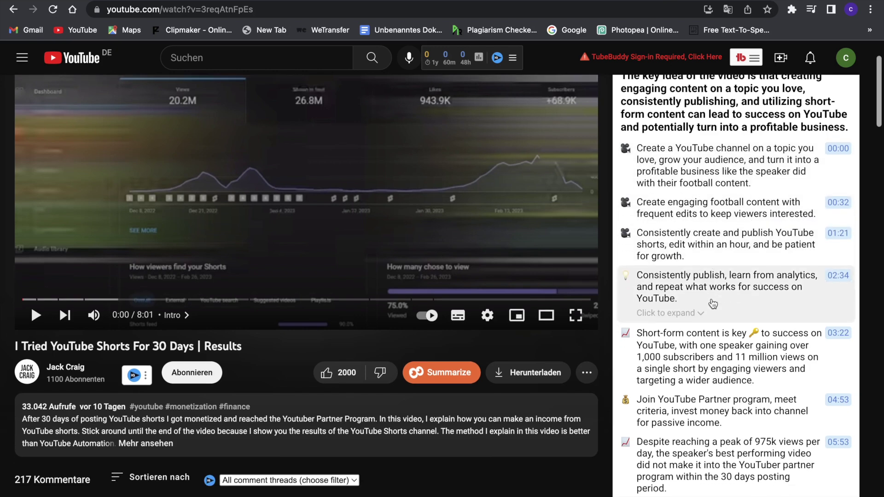
scroll(718, 405, "down", 2)
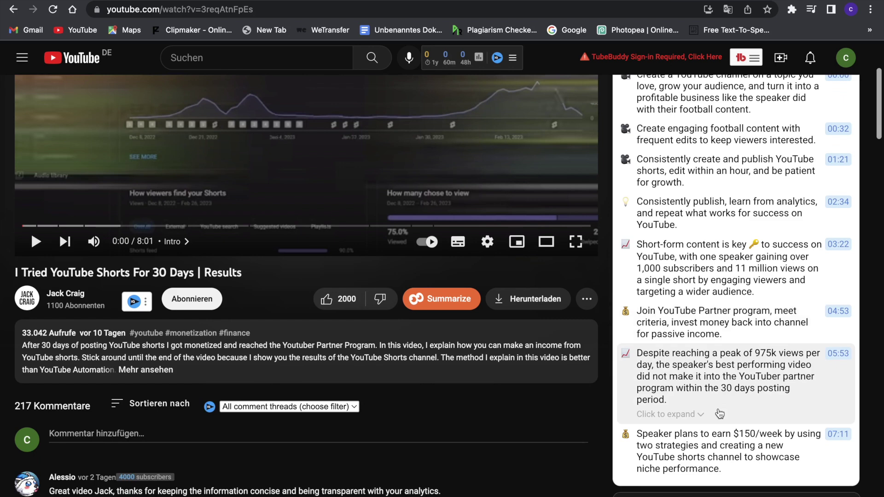
scroll(718, 437, "up", 4)
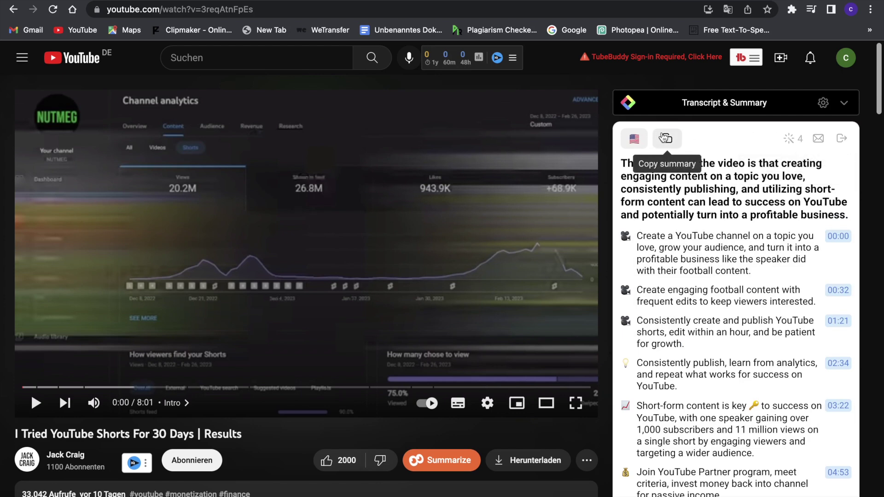
left_click(638, 141)
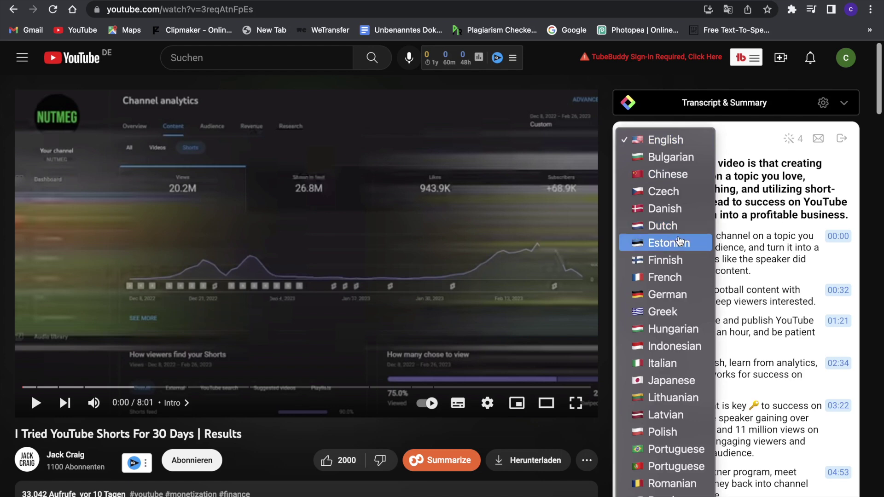
- Begin a new YouTube search for the German video 'das beste chat gpt'
scroll(680, 241, "down", 2)
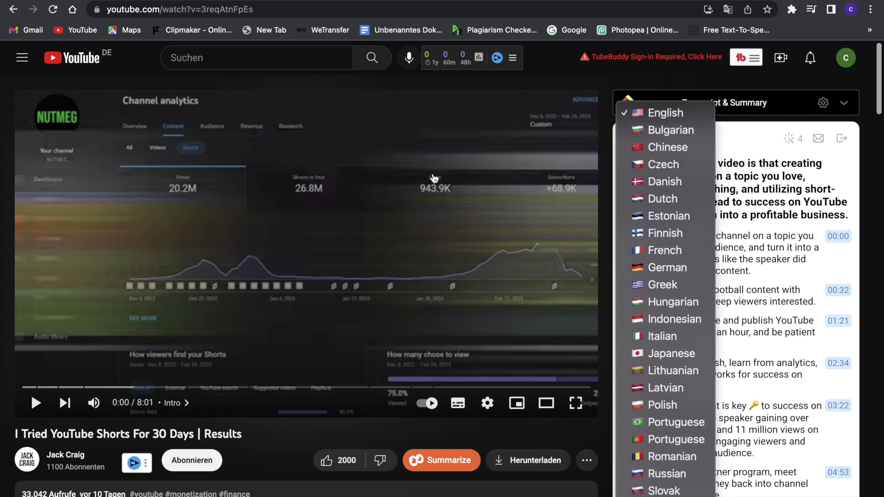
left_click(229, 57)
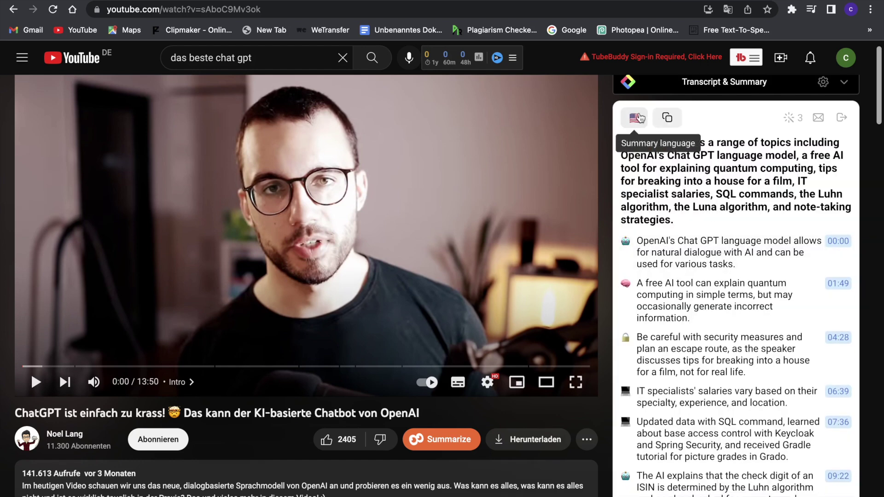
- Switch the ChatGPT video's summary to German and back to English, then select the key-idea paragraph
left_click(635, 118)
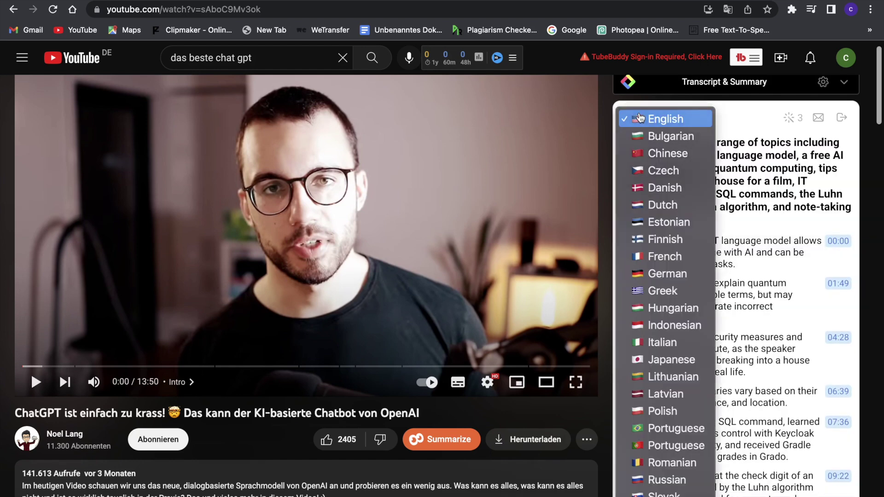
left_click(678, 275)
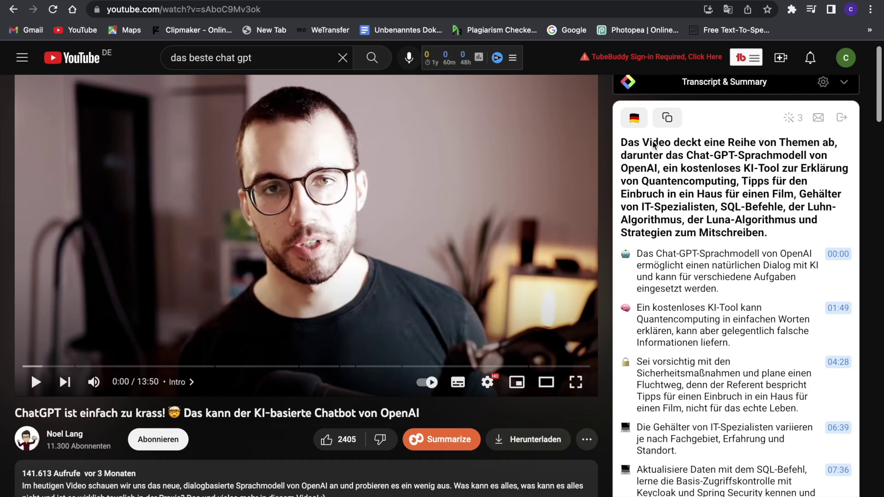
left_click(635, 120)
scroll(656, 48, "up", 2)
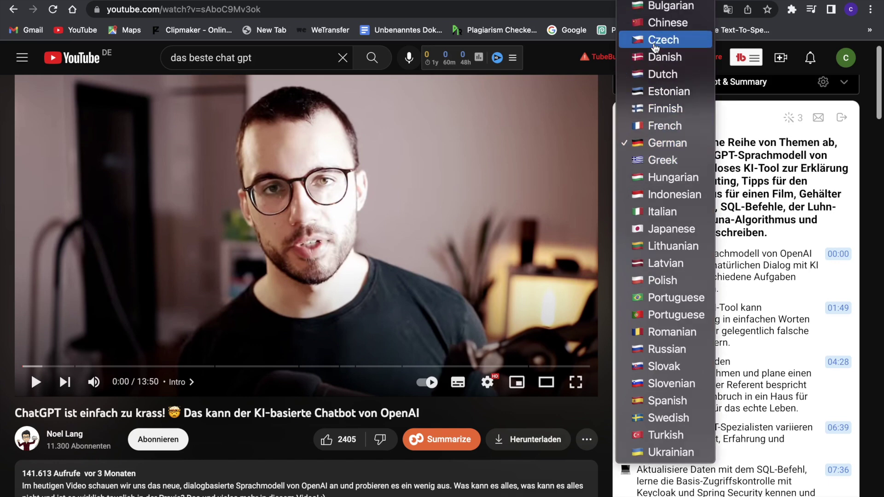
left_click(666, 125)
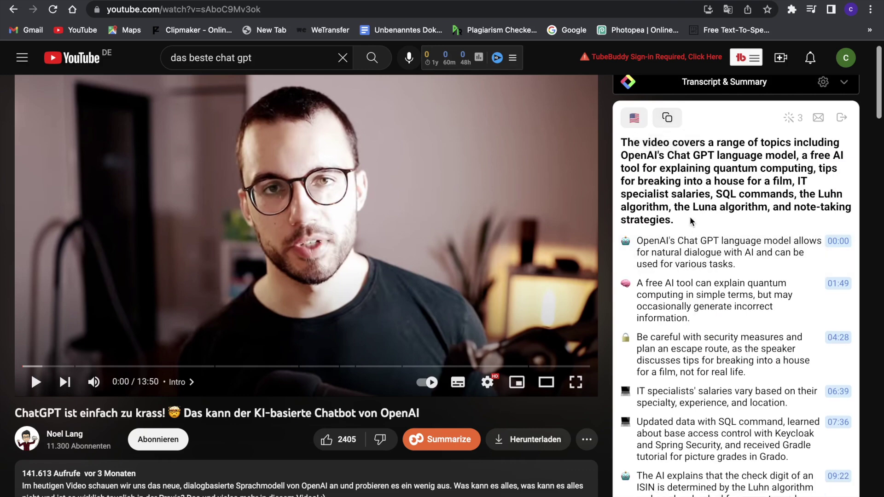
left_click_drag(690, 220, 647, 156)
- Scroll the Eightify summary down and back up to the selected key-idea paragraph
scroll(691, 300, "down", 7)
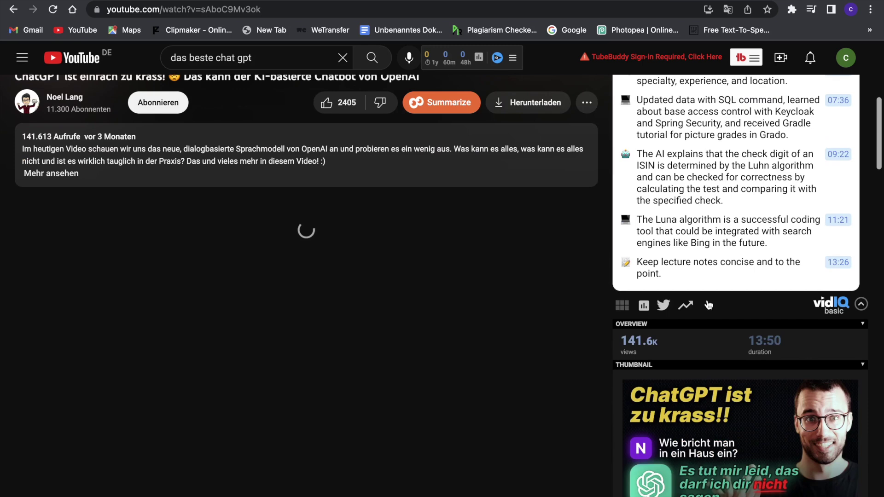
scroll(709, 302, "up", 5)
scroll(709, 304, "up", 2)
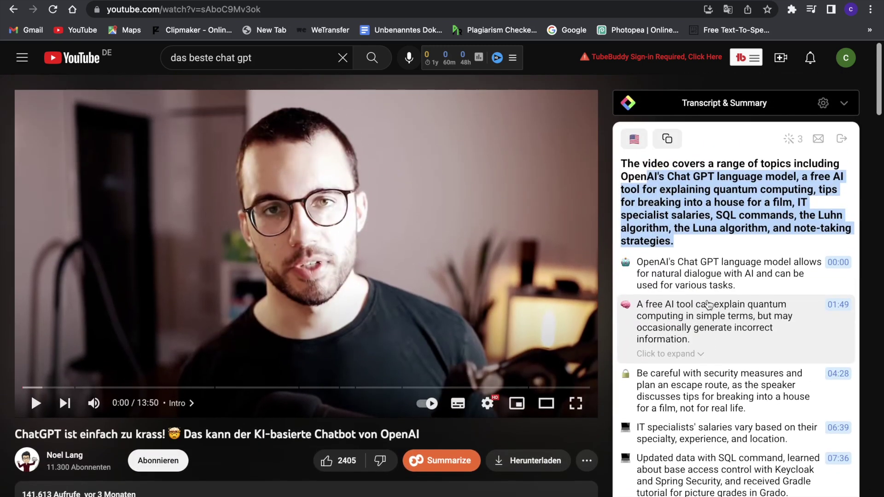